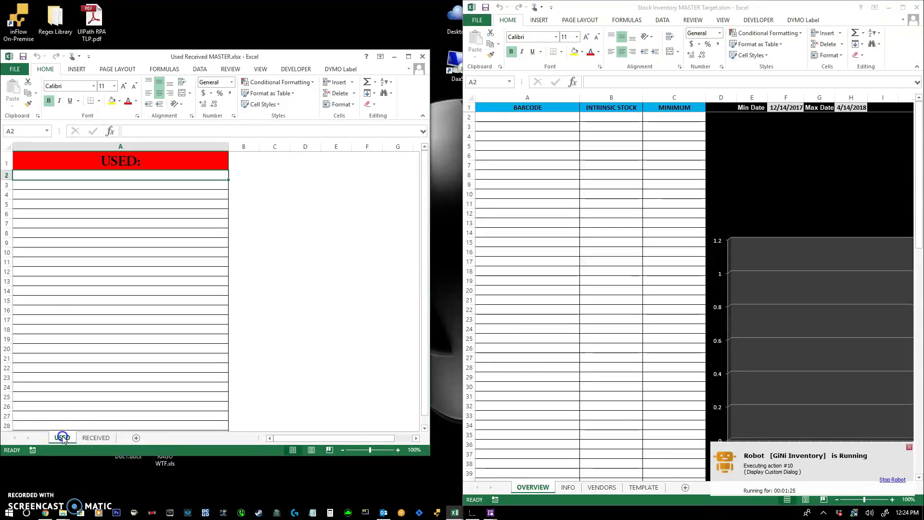
- Look through the RECEIVED sheet and the OVERVIEW, INFO, VENDORS and TEMPLATE sheets of Stock Inventory MASTER Target, and close the stock workbook
click(95, 437)
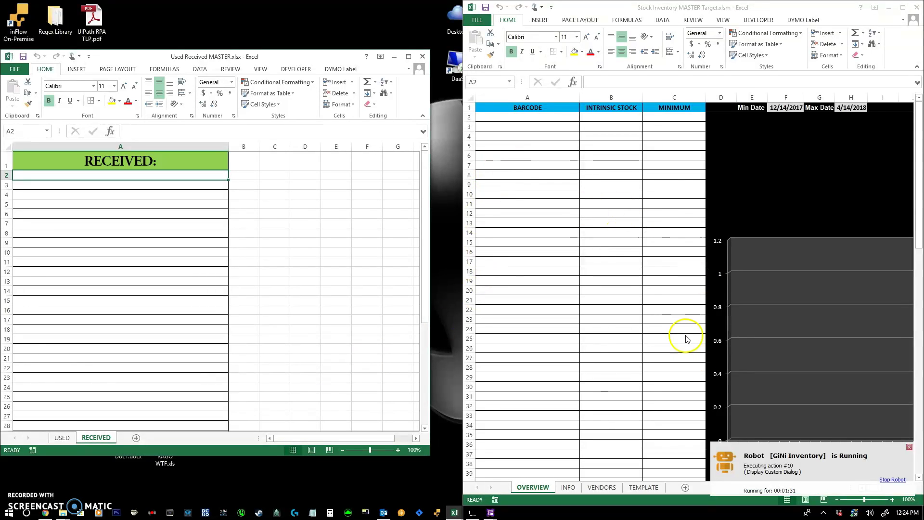
drag(652, 7, 443, 9)
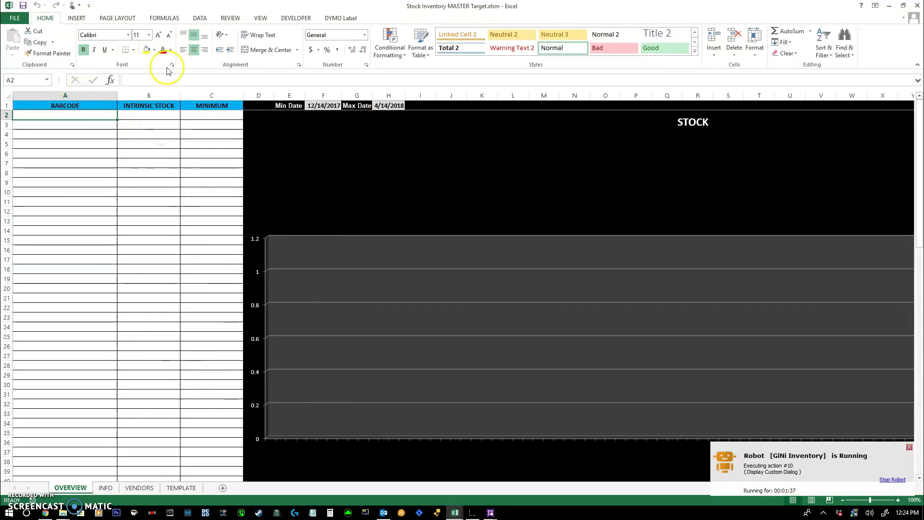
click(105, 488)
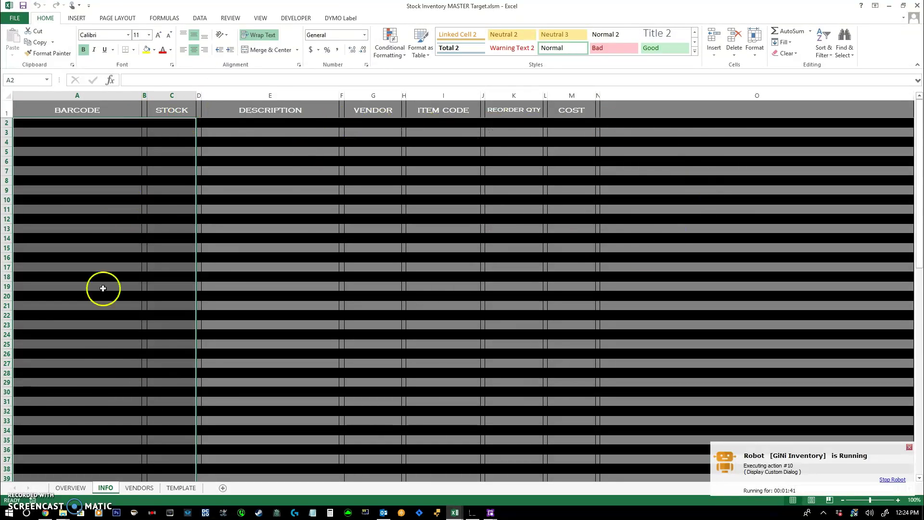
click(137, 488)
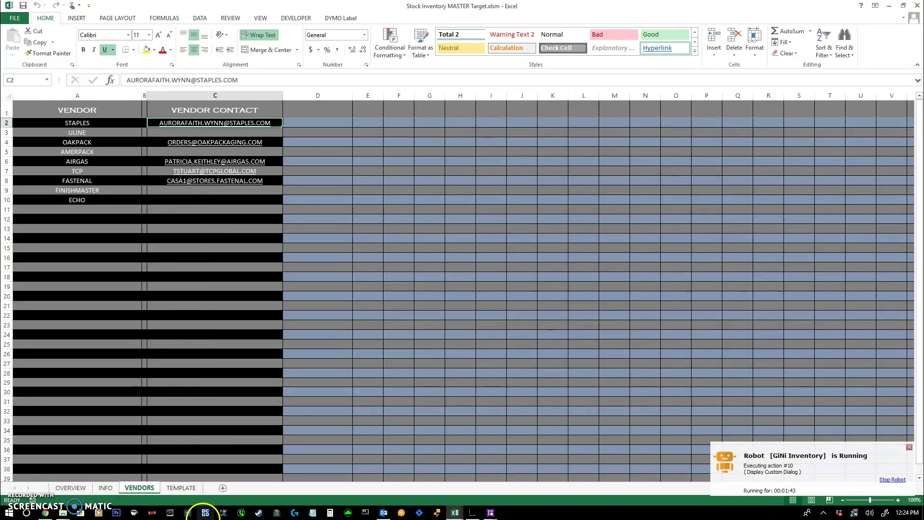
click(184, 488)
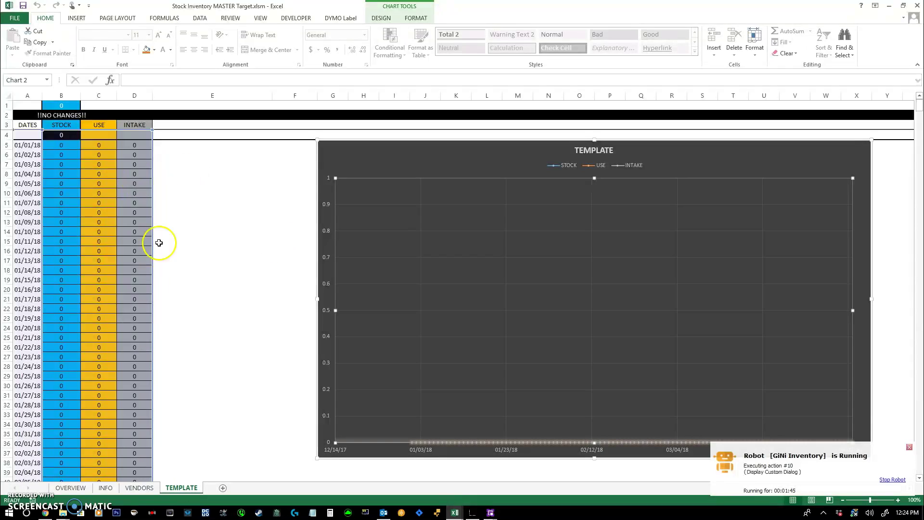
click(71, 488)
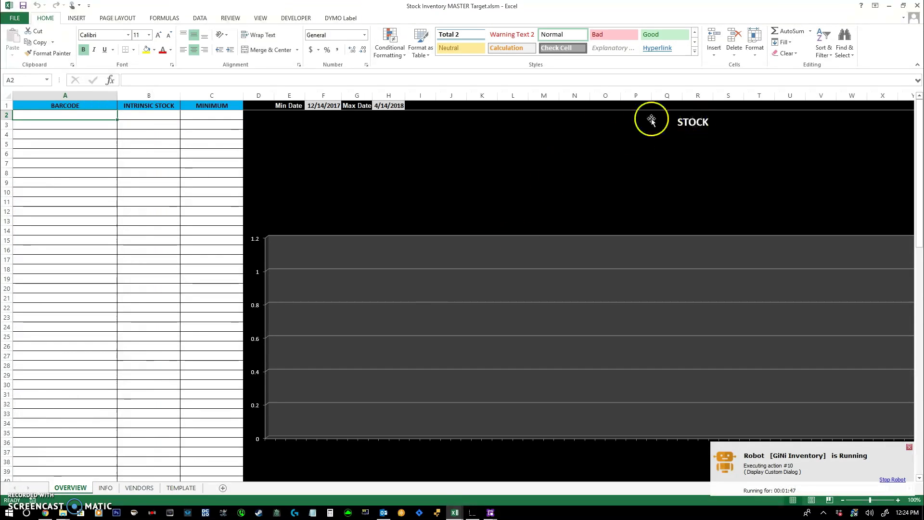
click(916, 5)
click(420, 269)
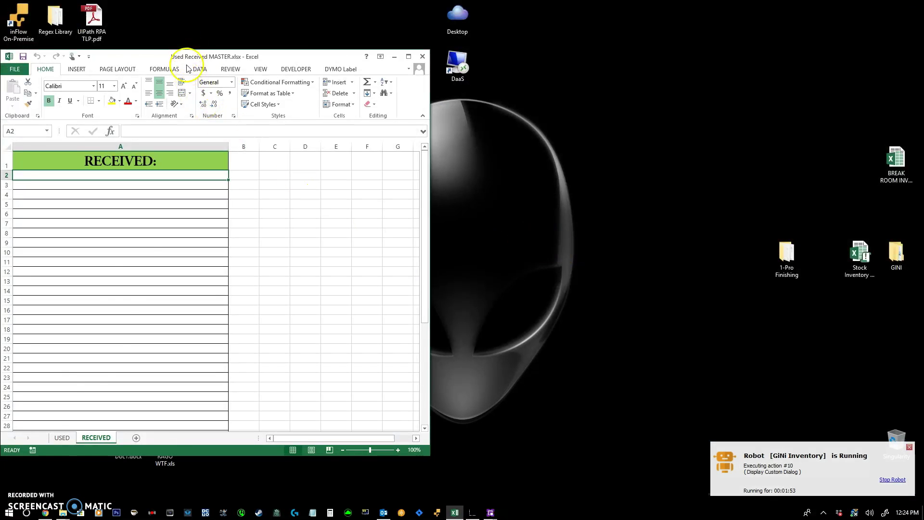
- Enter TAKE in cells A2 to A6 of the USED sheet in Used Received MASTER
click(66, 440)
click(94, 437)
click(61, 437)
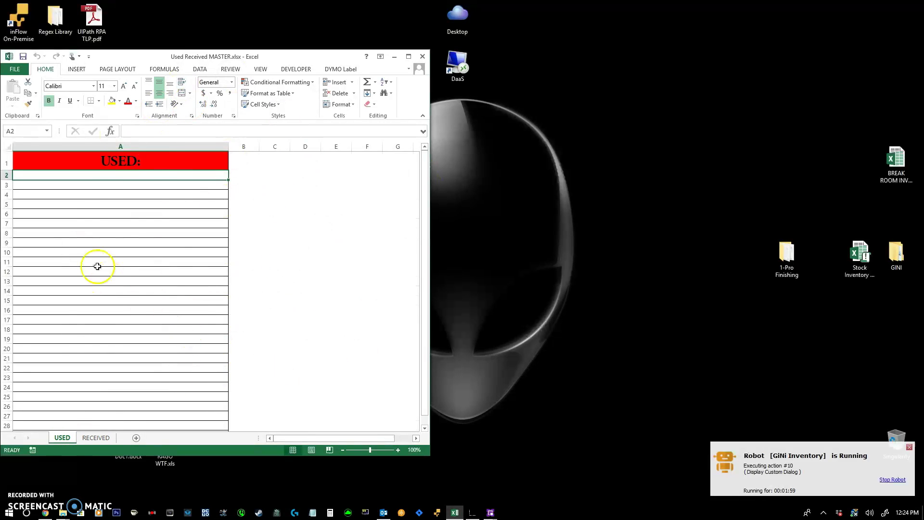
text(TAKE)
key(Return)
click(70, 182)
text(TAKE)
key(Return)
text(TAKE)
key(Return)
text(TAKE)
key(Return)
text(TAKE)
key(Return)
- Enter GIVE in cell A2 of the RECEIVED sheet and undo the accidental GIVE entry over the header
click(98, 436)
click(62, 437)
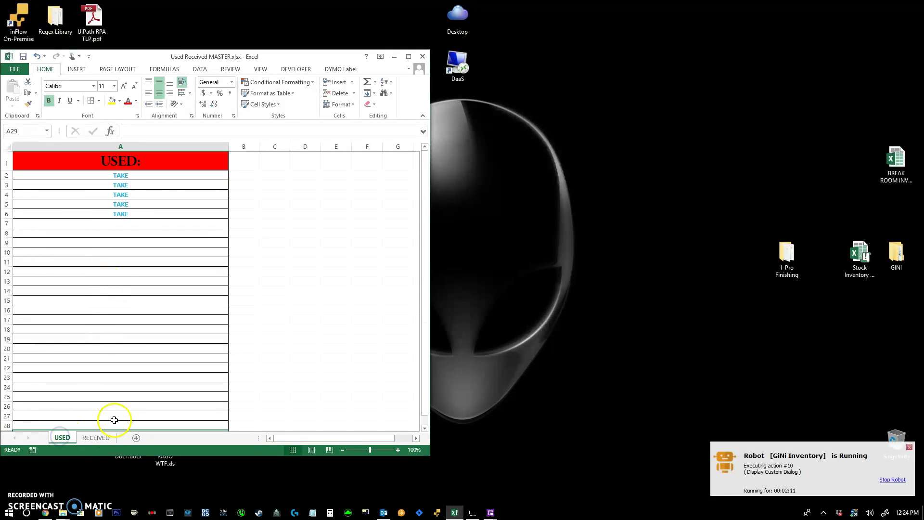
click(95, 439)
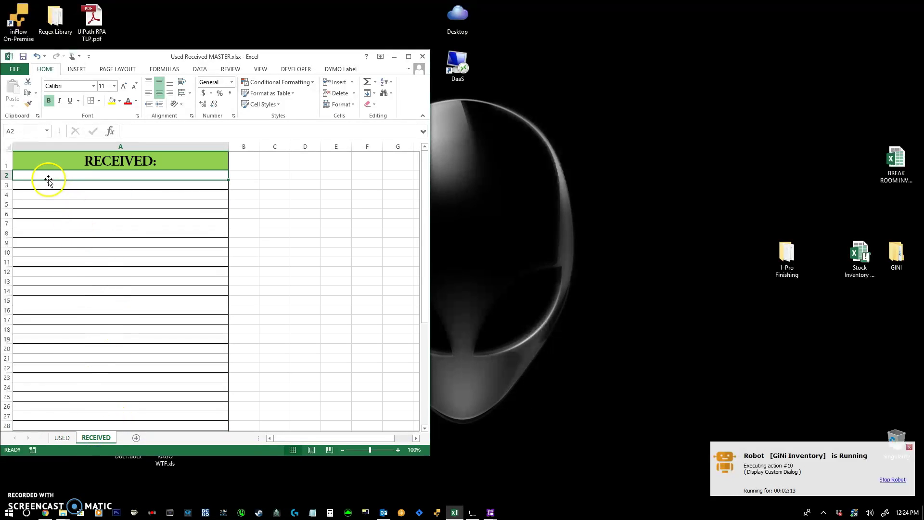
drag(53, 176, 53, 167)
text(GIVE)
key(Return)
text(GIVE)
key(Return)
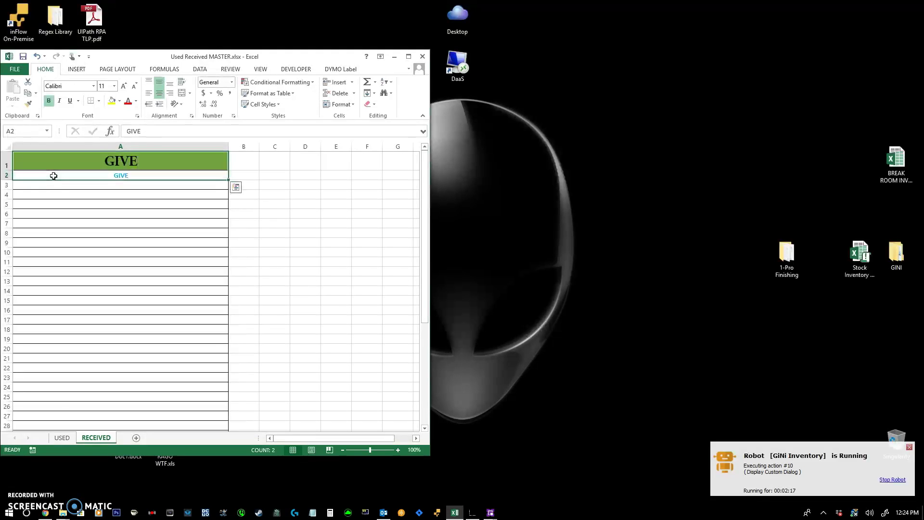
key(ctrl+z)
- Enter GIVE in cells A3 and A4 of the RECEIVED sheet
key(Down)
key(Down)
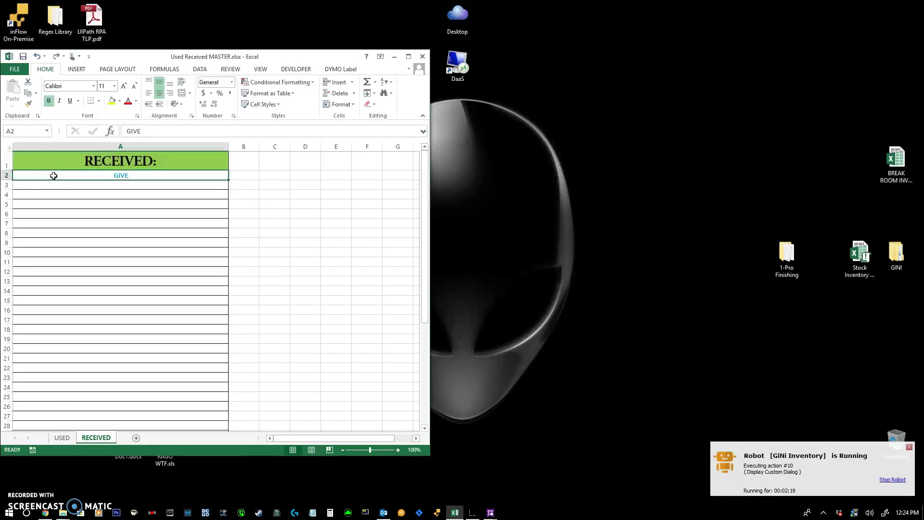
text(GIVE)
key(Return)
text(F)
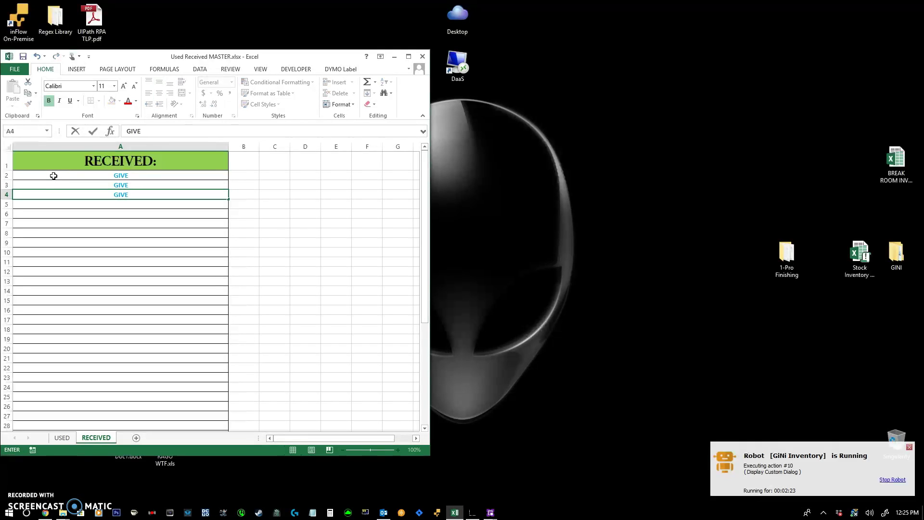
text(IVE)
key(Return)
- Switch to the GiNi Inventory window, run the Stock Inventory Use Report and acknowledge each of its messages
drag(923, 232, 695, 44)
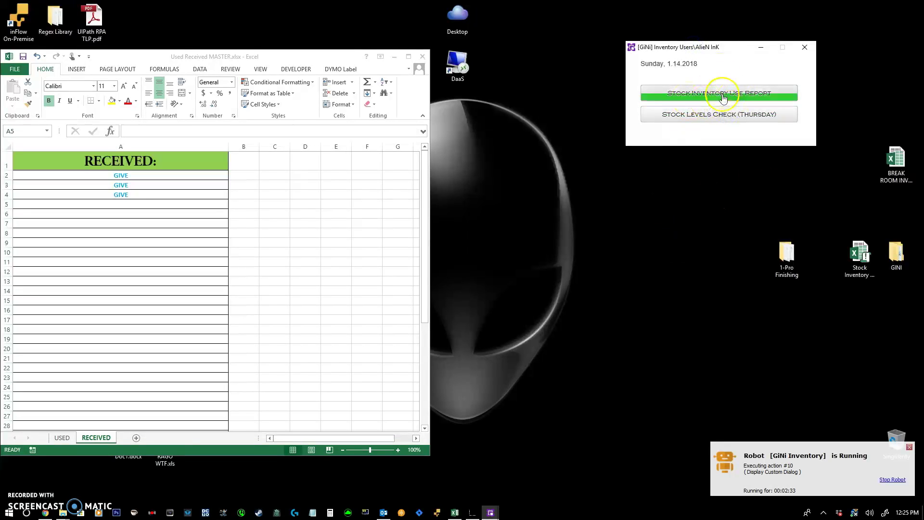
mouse_move(102, 179)
mouse_down()
mouse_move(101, 198)
mouse_move(104, 177)
mouse_up()
click(62, 437)
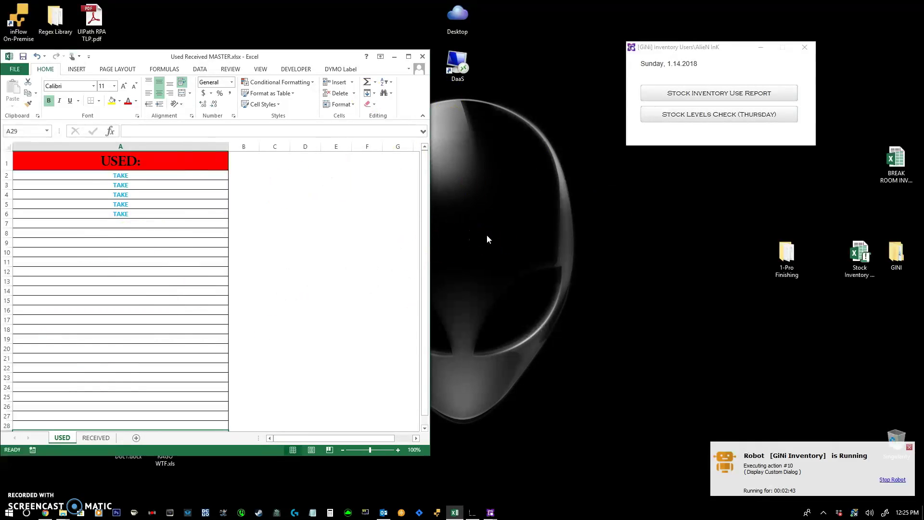
click(692, 95)
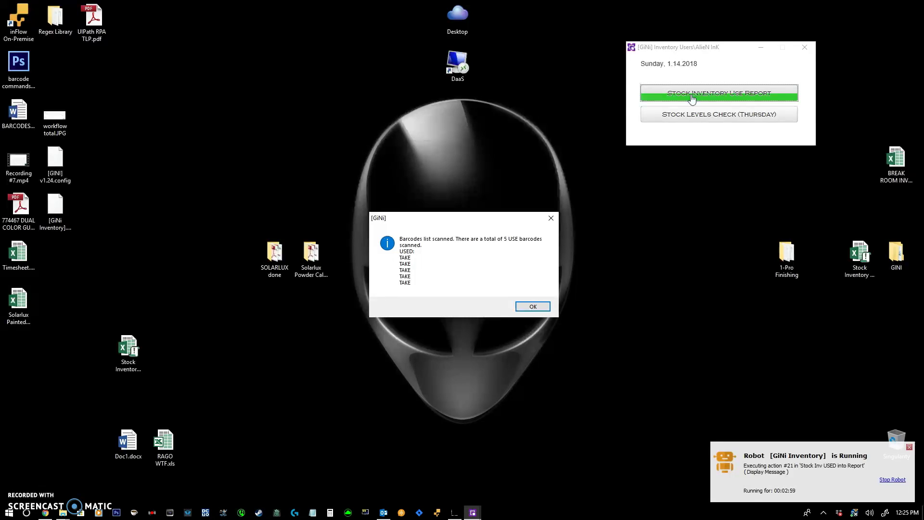
key(Return)
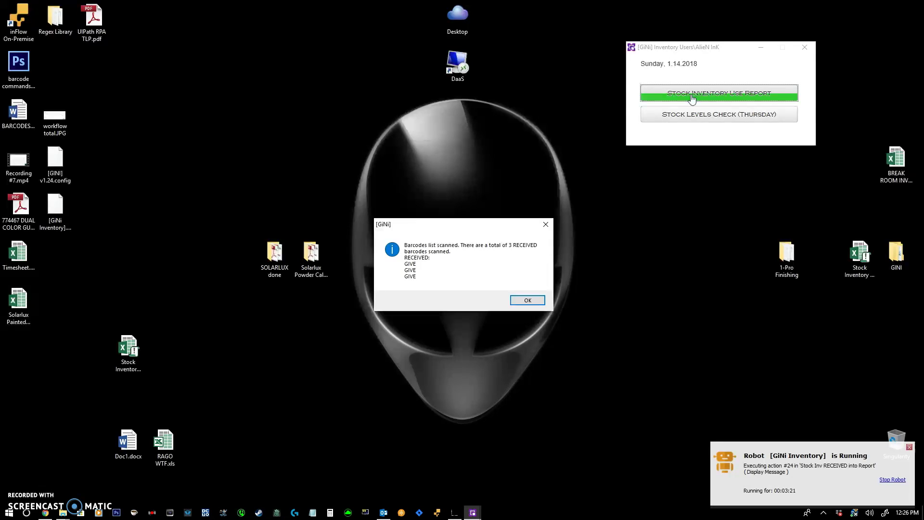
key(Return)
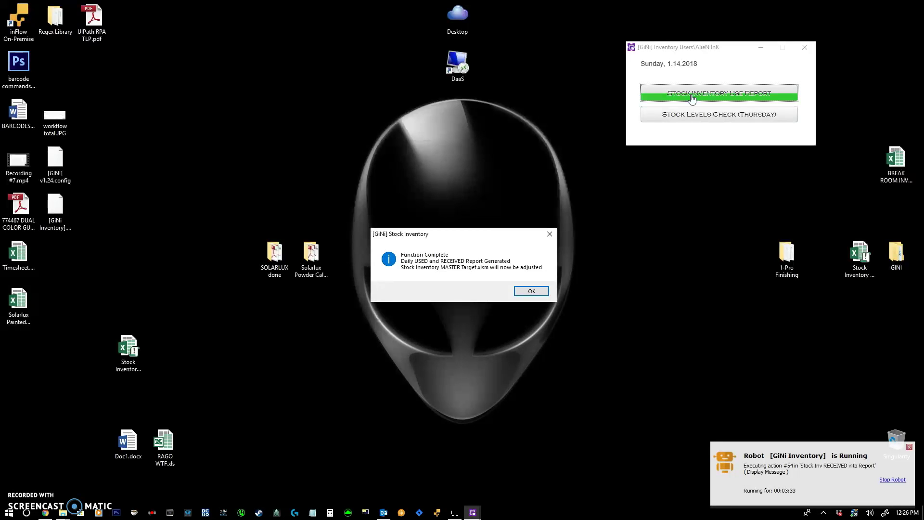
key(Return)
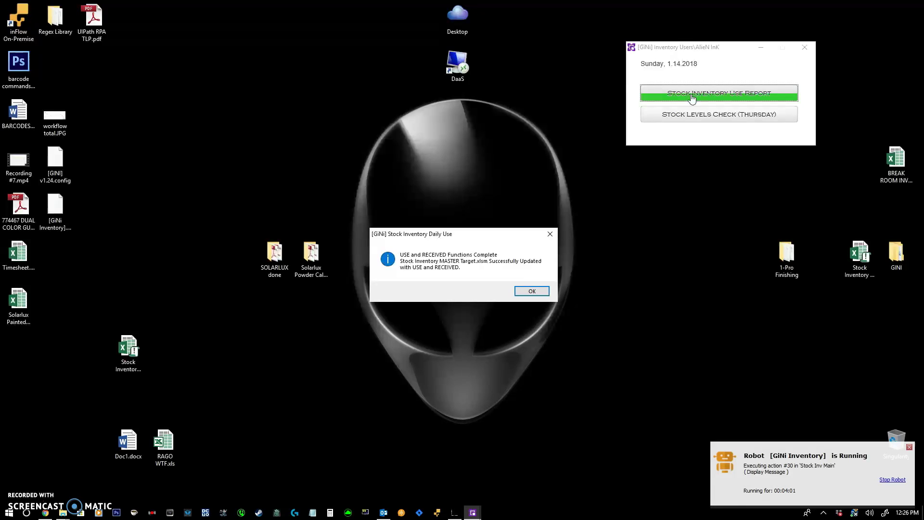
click(534, 290)
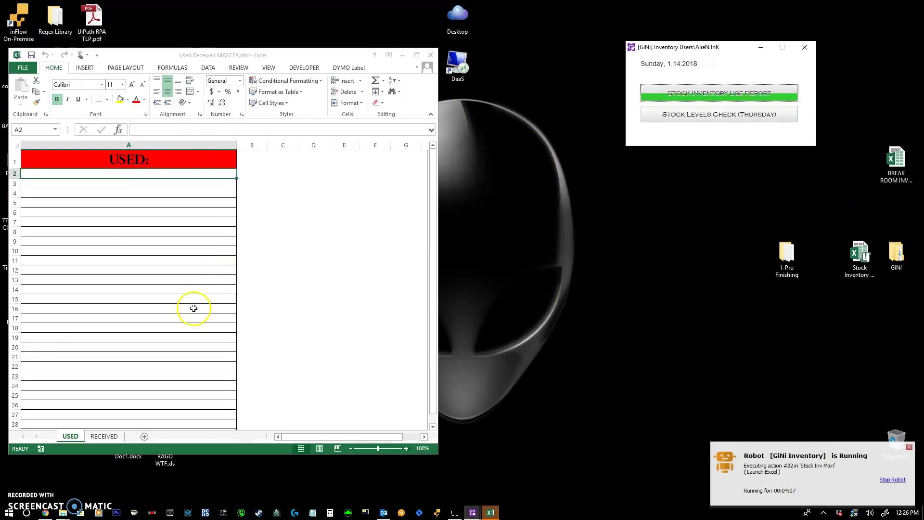
- Check the USED and RECEIVED sheets of Used Received MASTER for remaining barcodes
click(103, 436)
click(71, 436)
click(103, 436)
click(72, 436)
click(102, 436)
click(70, 436)
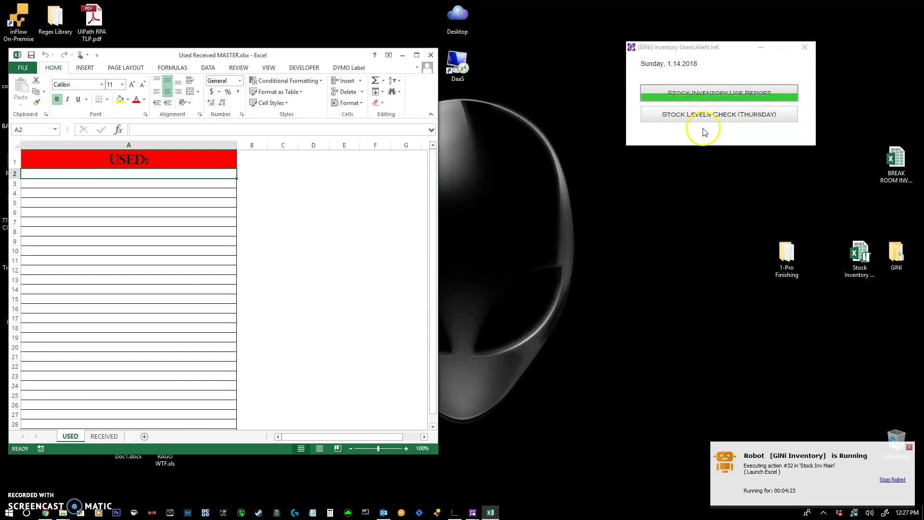
- Open Stock Inventory MASTER Target maximized and set the MINIMUM of both TAKE and GIVE to 2 on the OVERVIEW sheet
click(889, 254)
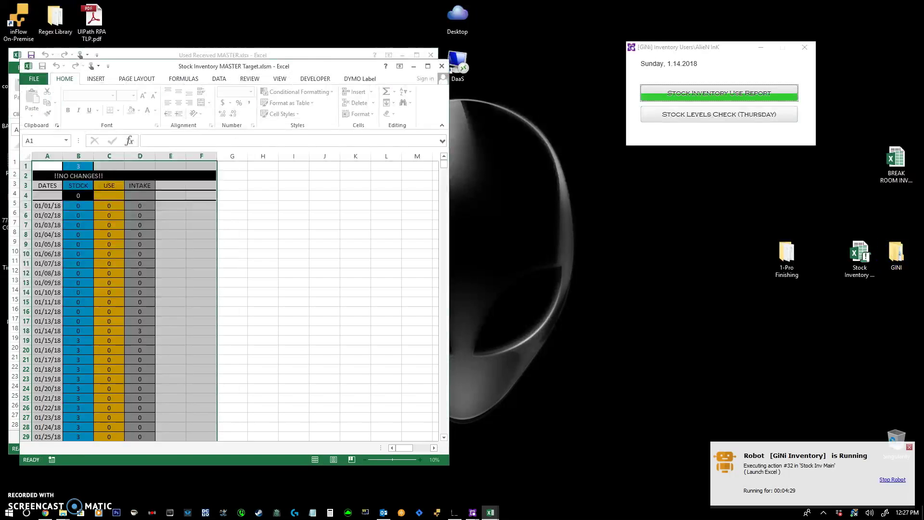
double_click(218, 63)
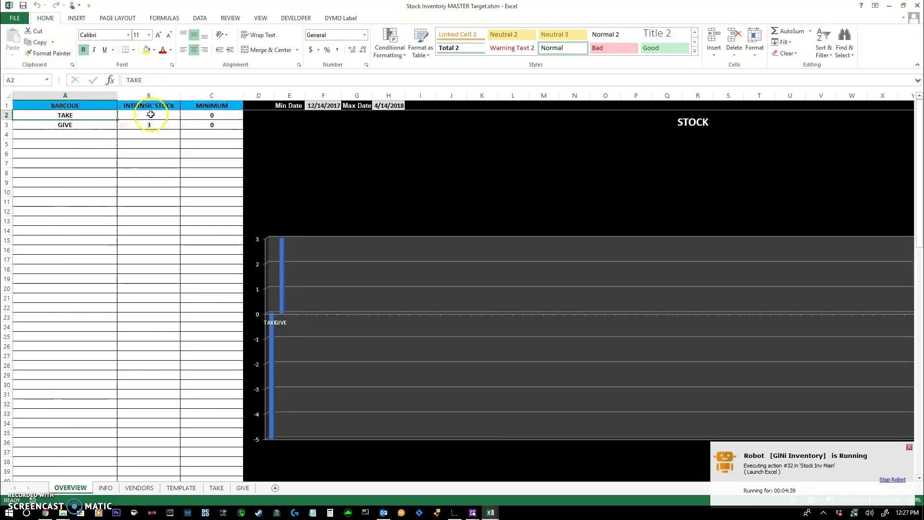
click(211, 125)
text(3)
key(Return)
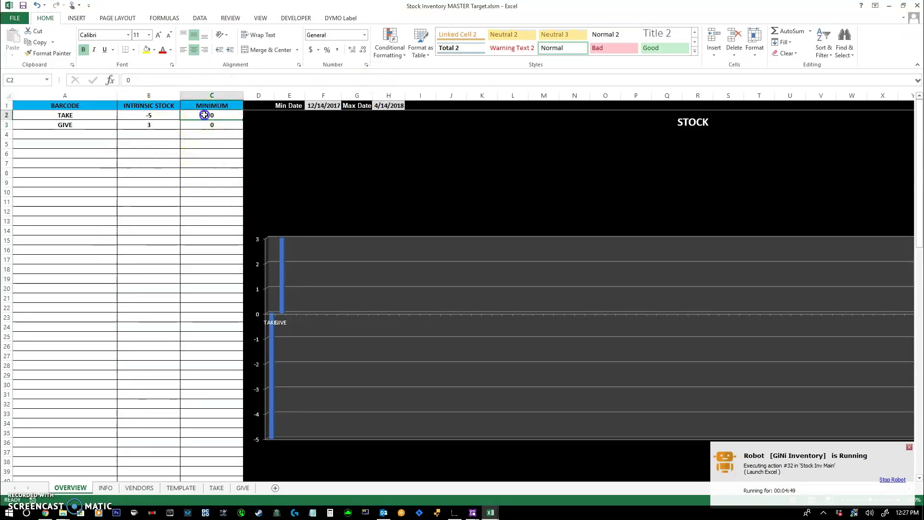
text(2)
key(Return)
text(2)
key(Return)
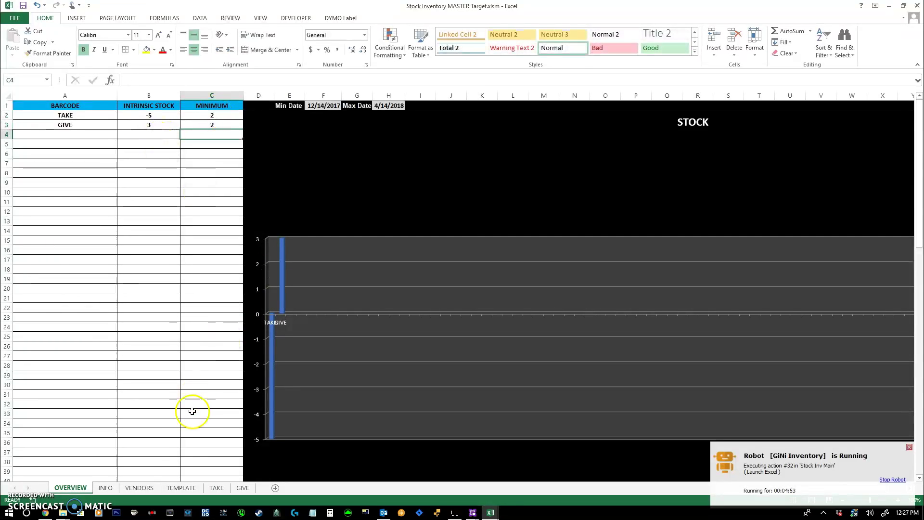
- Examine the description, vendor and item code columns of the INFO sheet and the vendor list on the VENDORS sheet
click(105, 488)
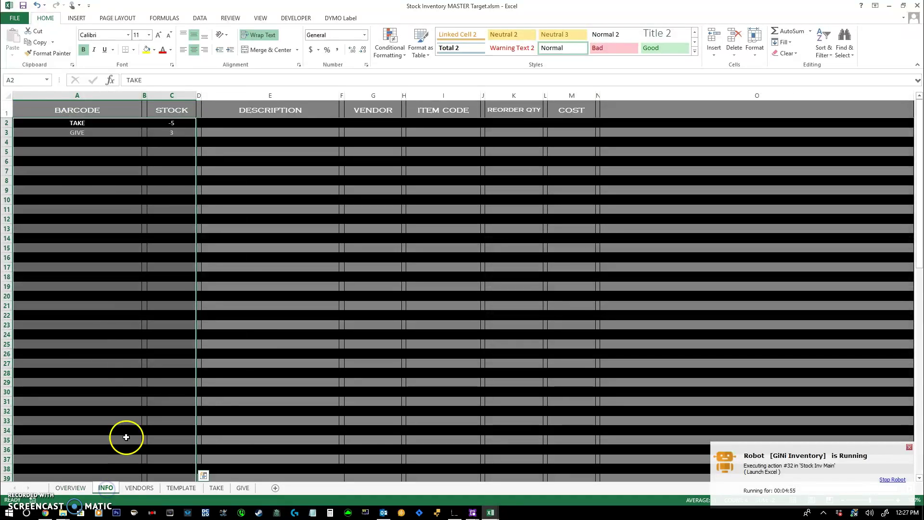
click(230, 123)
click(247, 139)
click(245, 131)
click(236, 119)
click(215, 131)
click(320, 132)
click(366, 129)
click(365, 124)
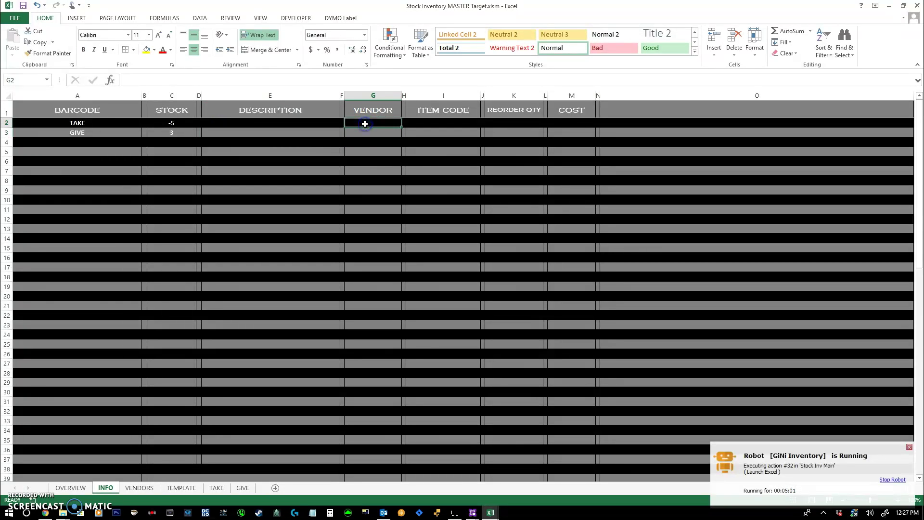
click(363, 134)
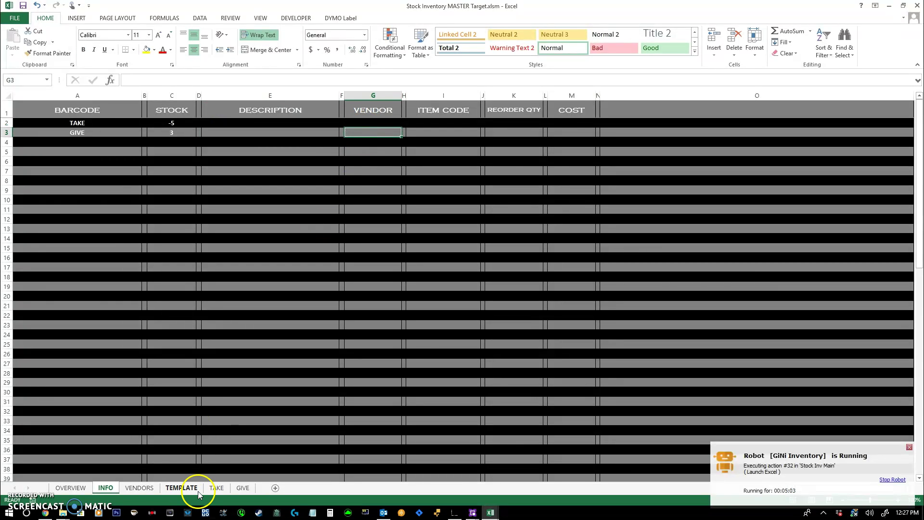
click(139, 487)
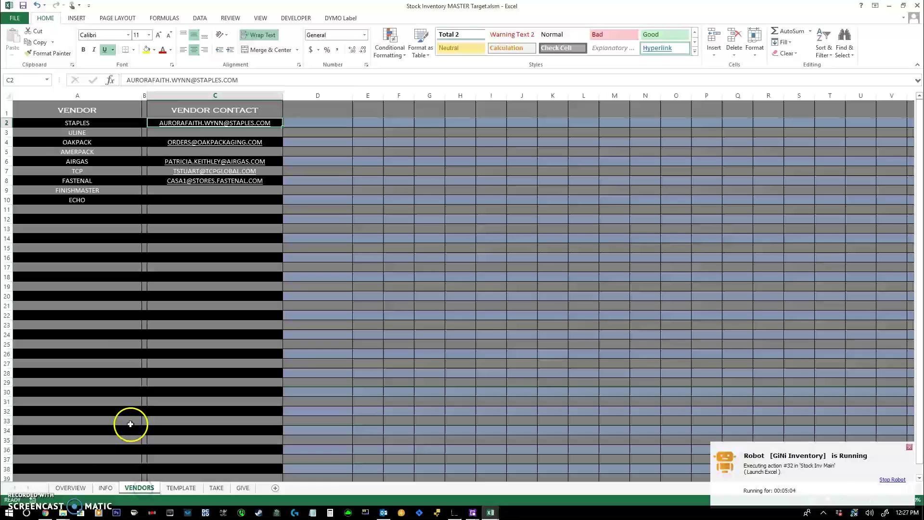
click(105, 487)
click(455, 97)
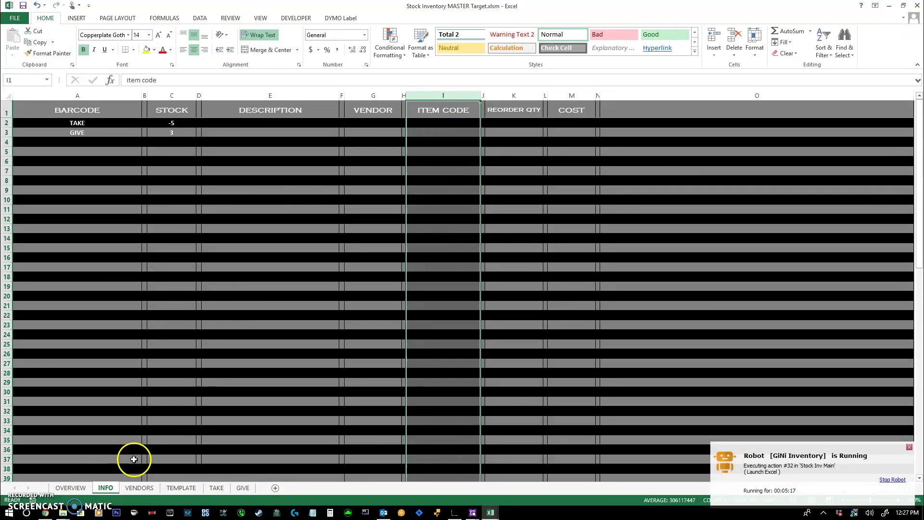
- Examine the 01/14/18 use figure on the TAKE sheet and the 01/14/18 intake figure on the GIVE sheet
click(205, 487)
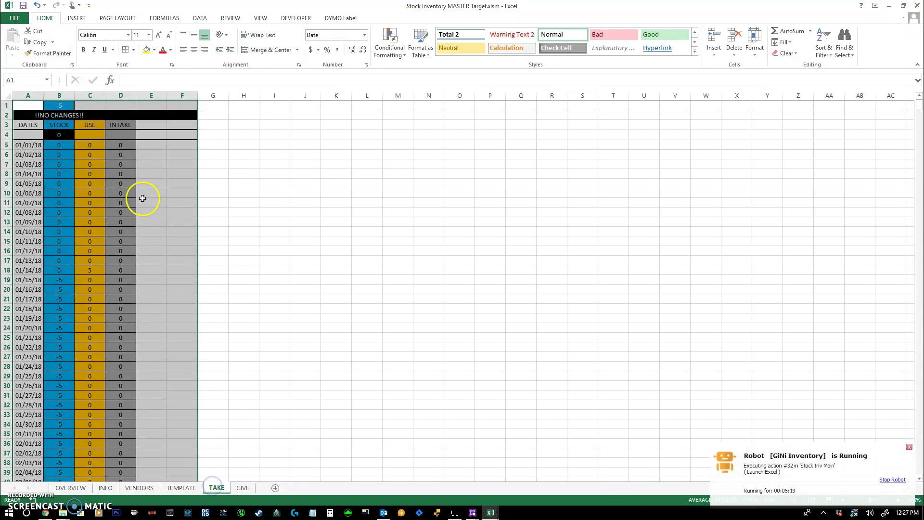
click(176, 201)
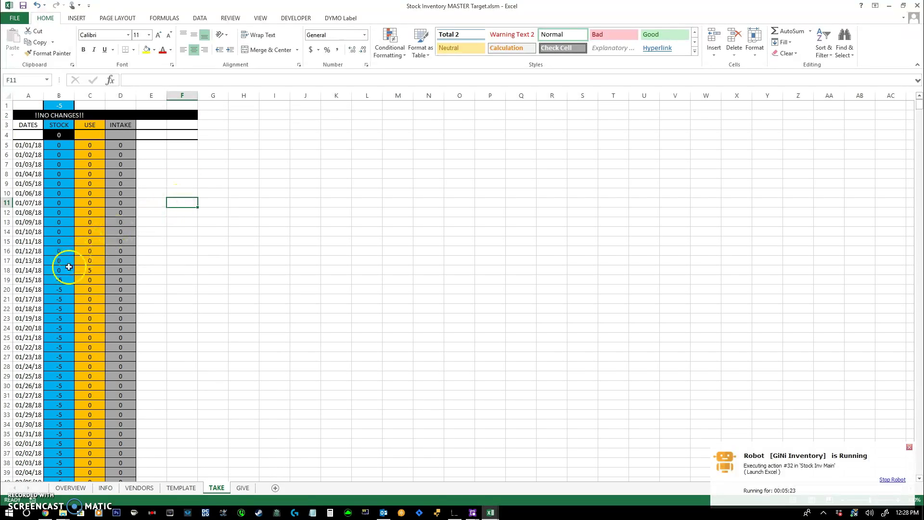
click(88, 269)
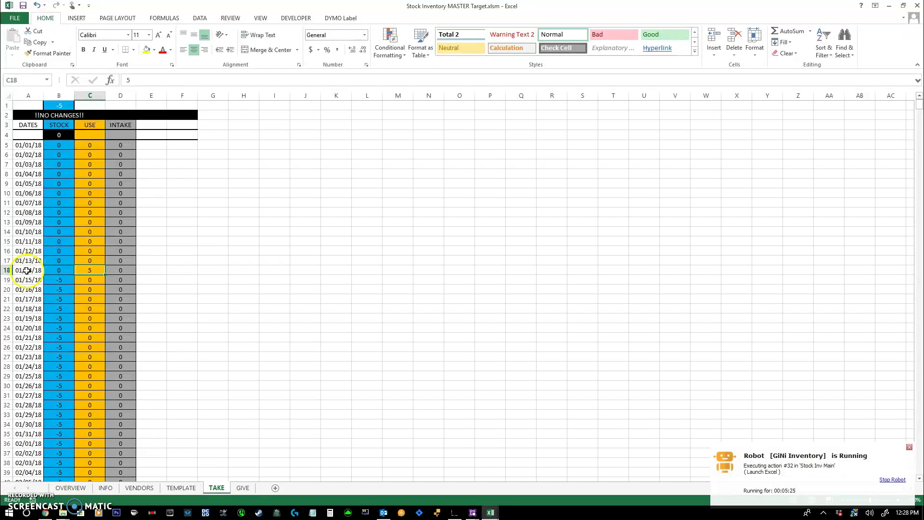
click(242, 488)
click(92, 423)
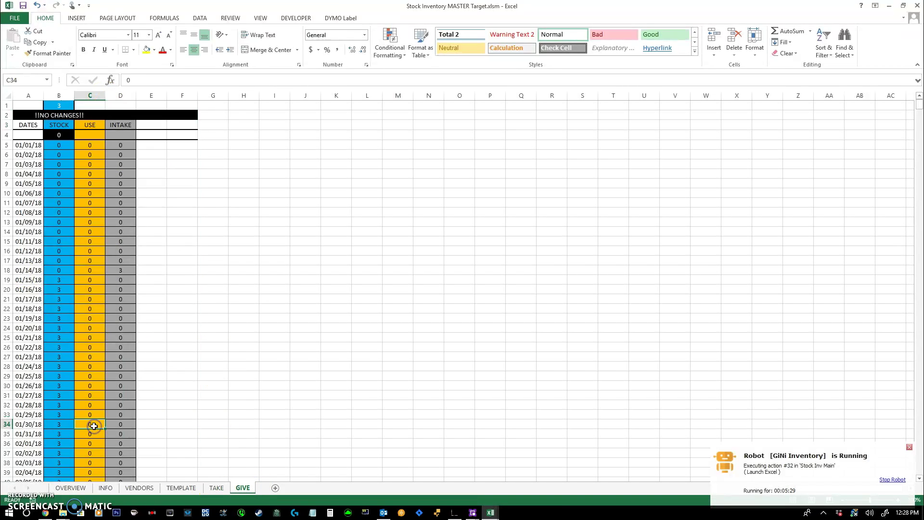
scroll(101, 312, down, 1)
click(124, 240)
scroll(247, 360, up, 1)
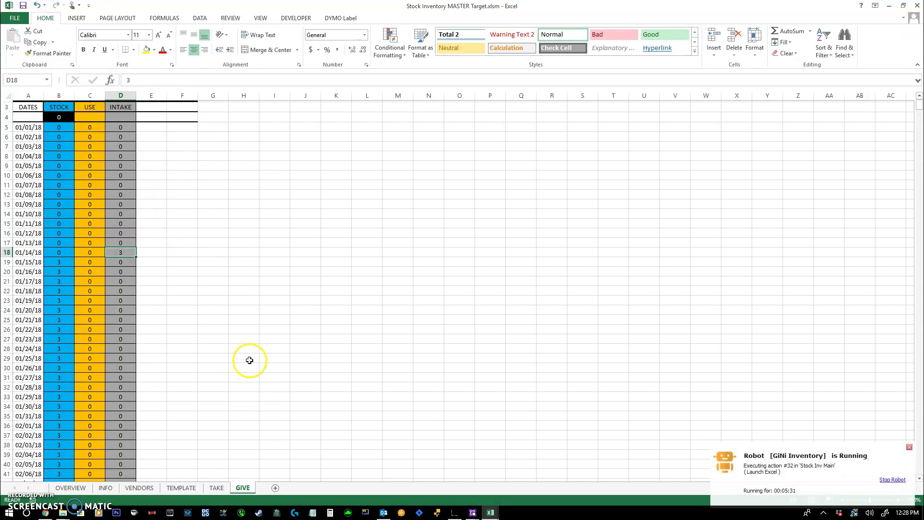
- Examine the daily stock columns on the GIVE and TAKE sheets, the OVERVIEW stock chart, and the INFO sheet
scroll(227, 241, down, 2)
scroll(234, 285, up, 2)
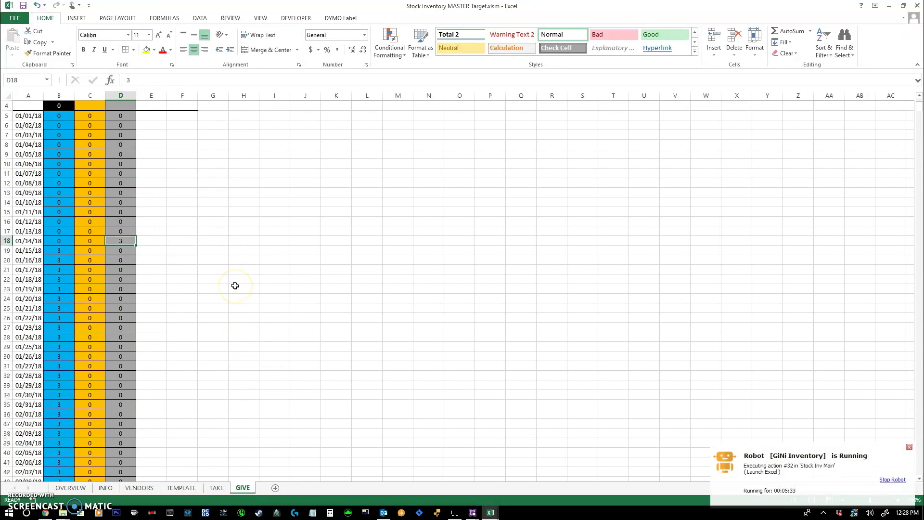
click(218, 488)
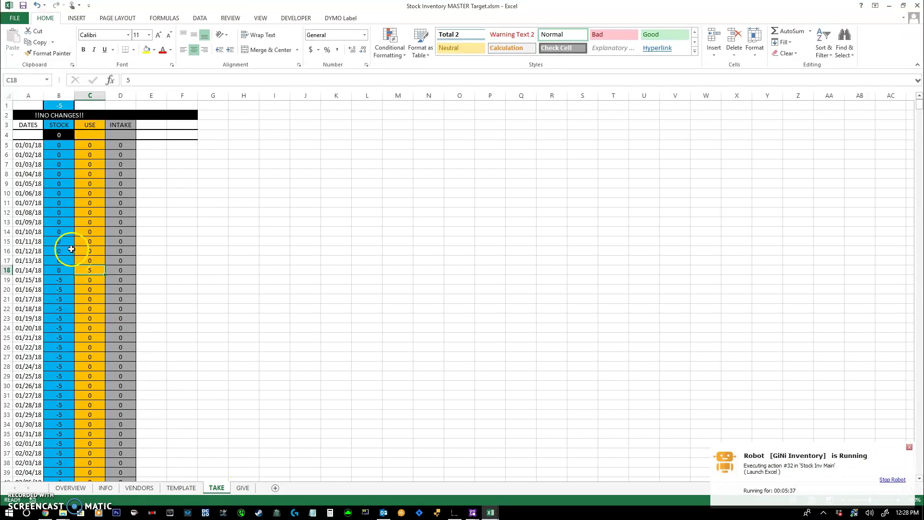
scroll(103, 144, down, 4)
scroll(103, 143, up, 4)
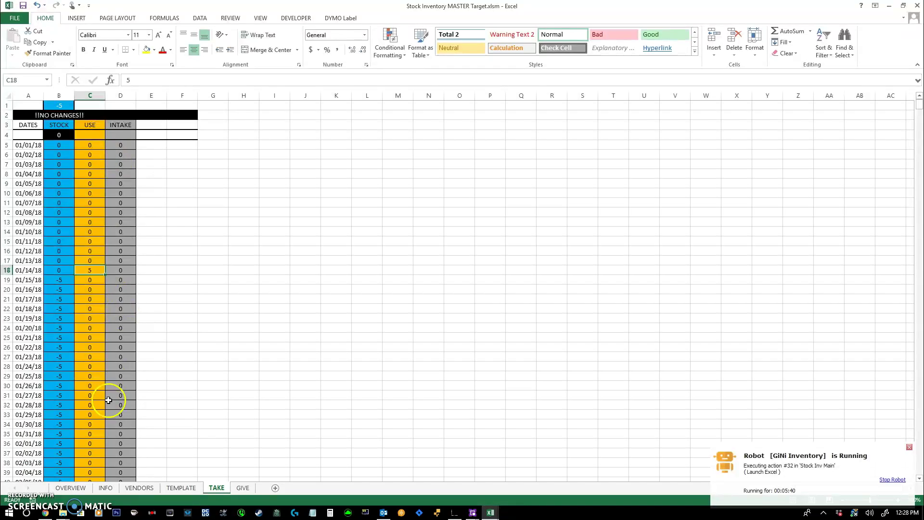
click(65, 488)
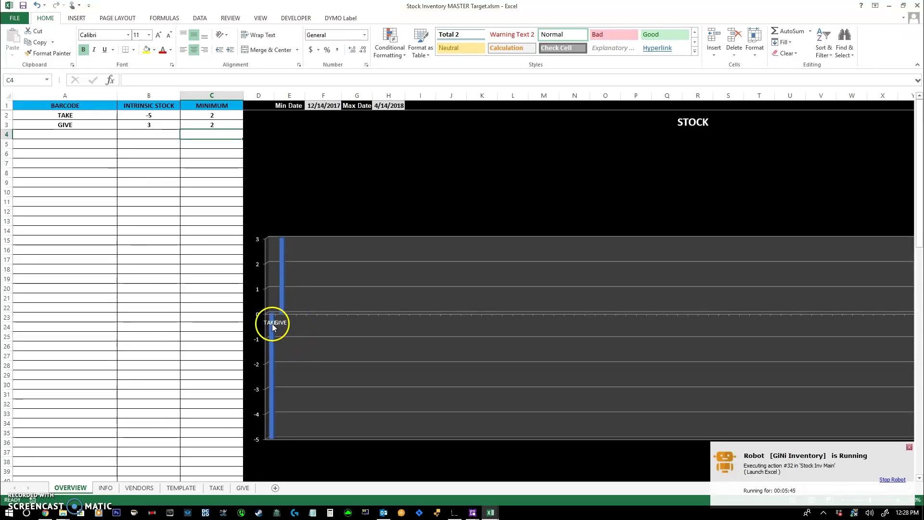
scroll(159, 233, down, 20)
scroll(159, 232, up, 20)
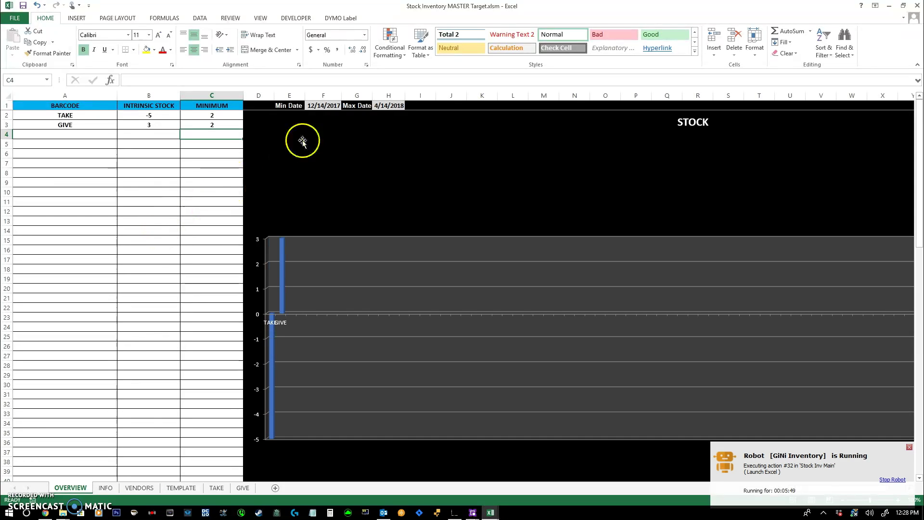
click(103, 489)
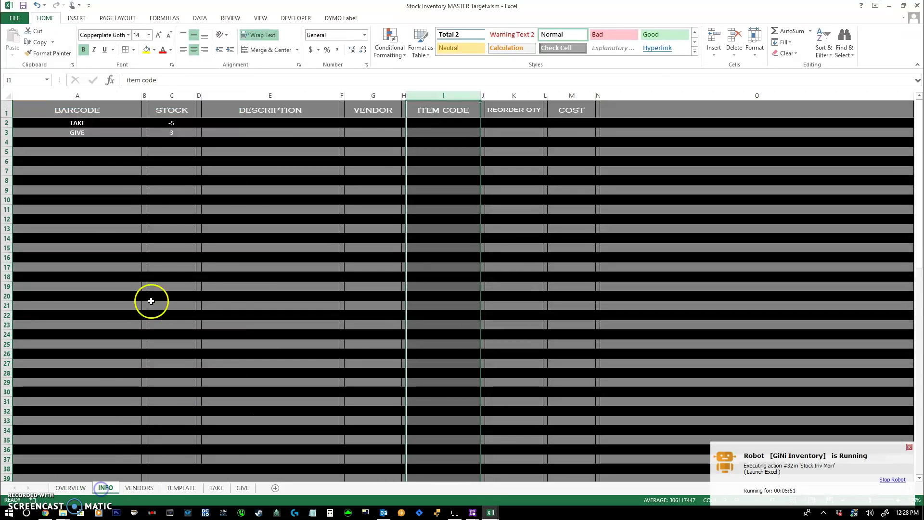
- Minimize the Stock Inventory MASTER Target workbook and save its changes
click(889, 8)
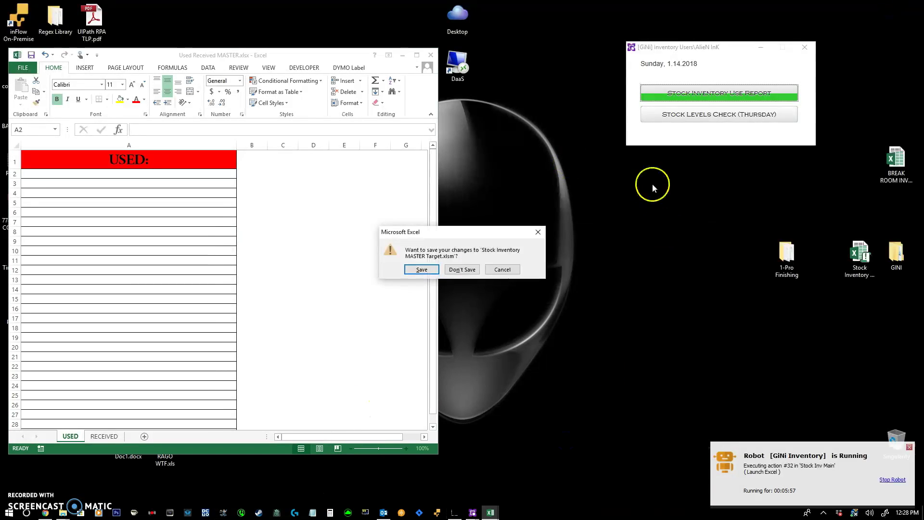
click(412, 269)
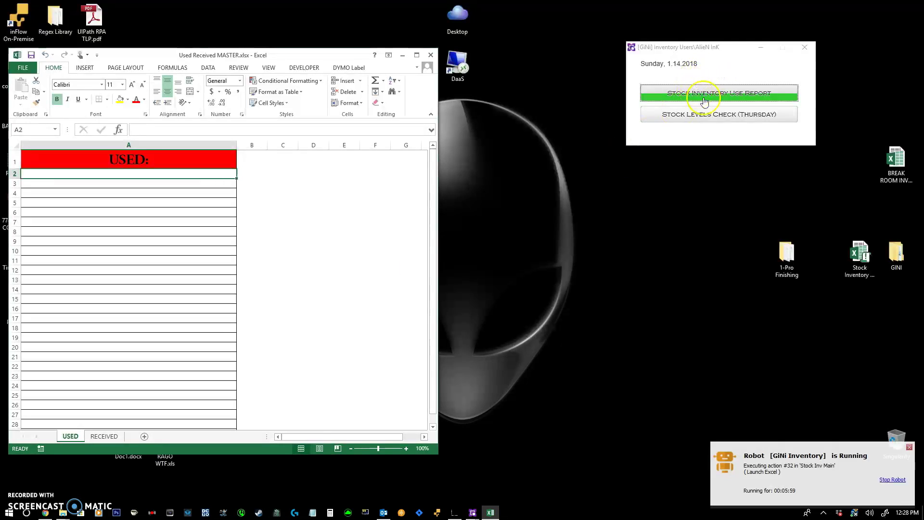
- Run the GiNi Stock Levels Check (Thursday) and acknowledge its stock level messages to reach the Thursday order report
click(693, 119)
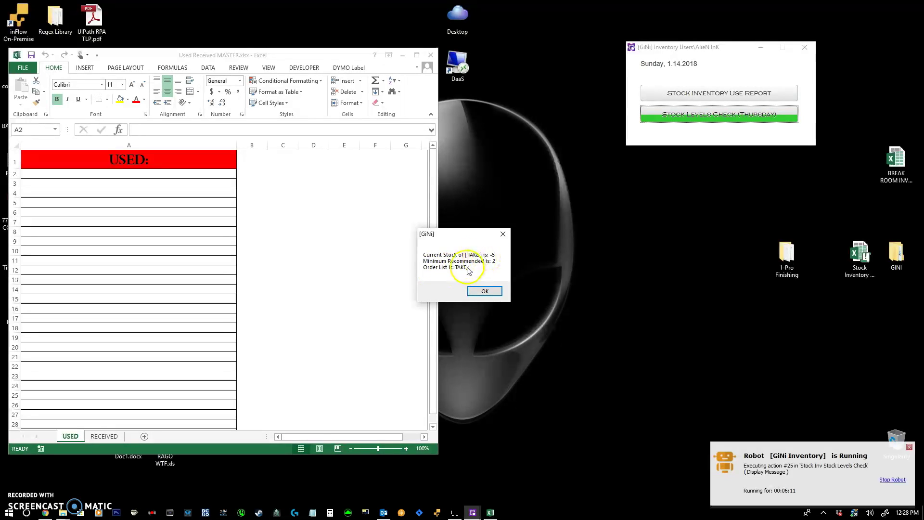
click(471, 290)
click(479, 290)
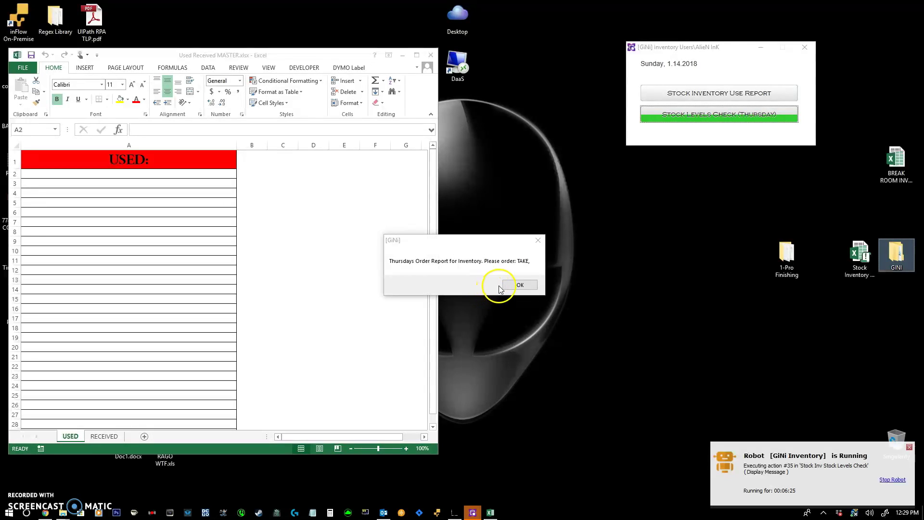
click(532, 263)
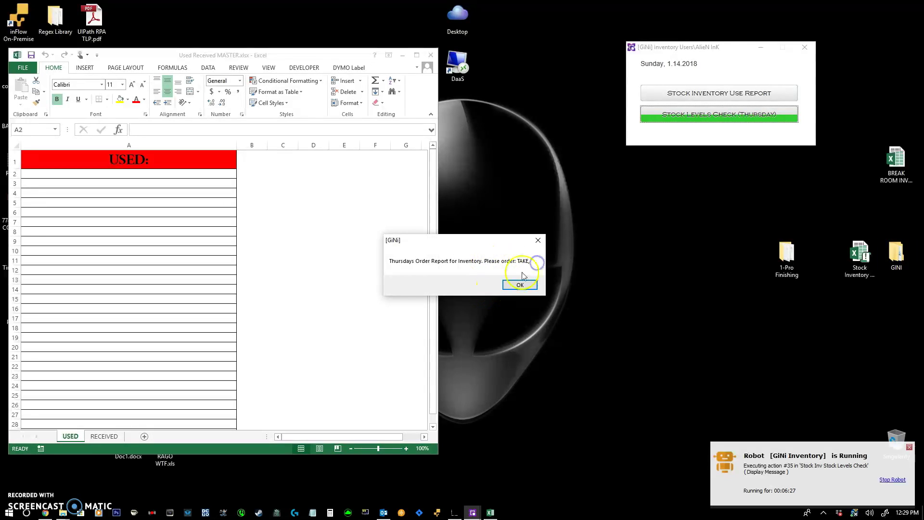